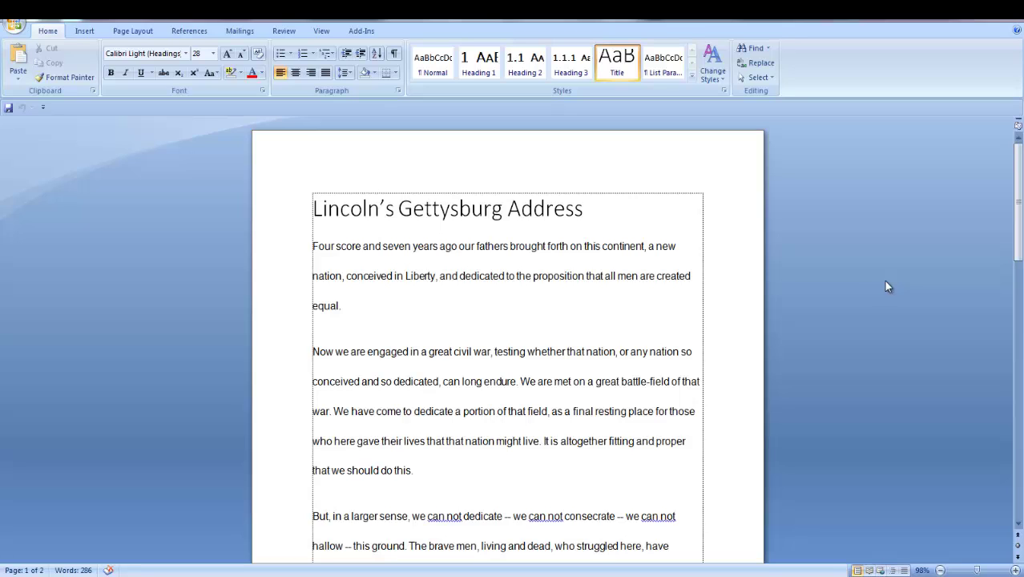
# Switch to the open document John F Kennedy Inaugural Address.docx.
pyautogui.click(323, 31)
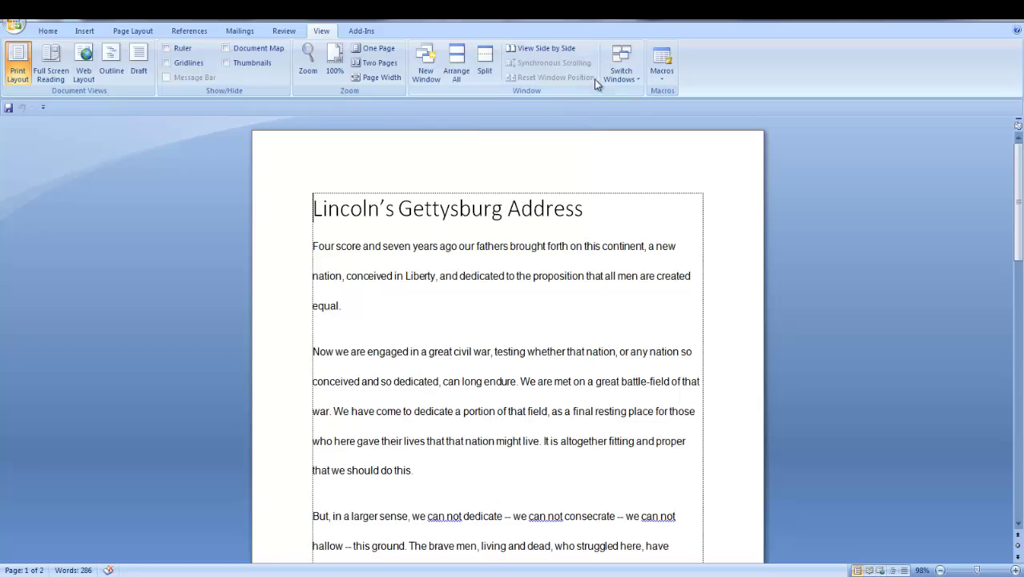
pyautogui.click(621, 66)
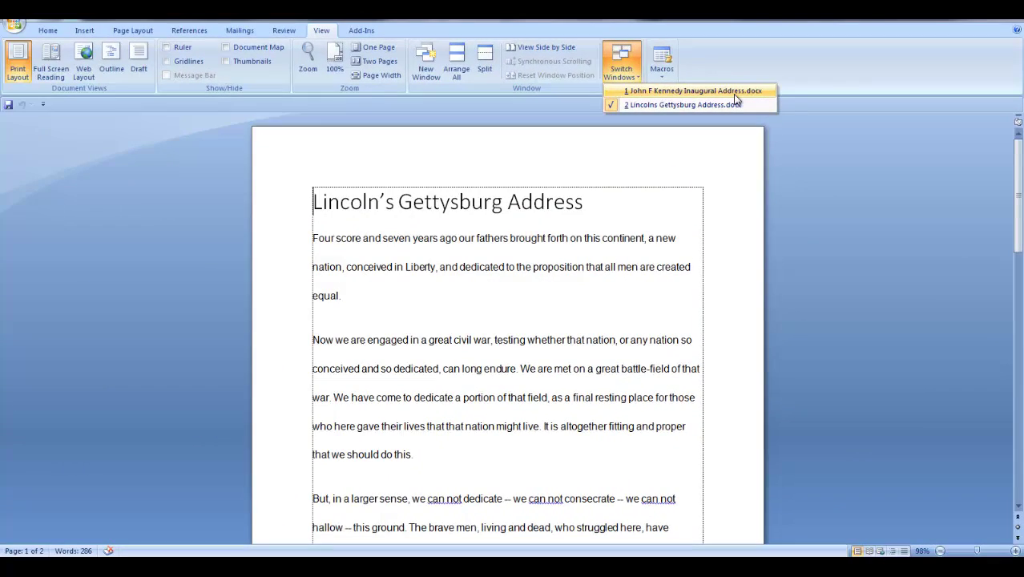
pyautogui.click(694, 92)
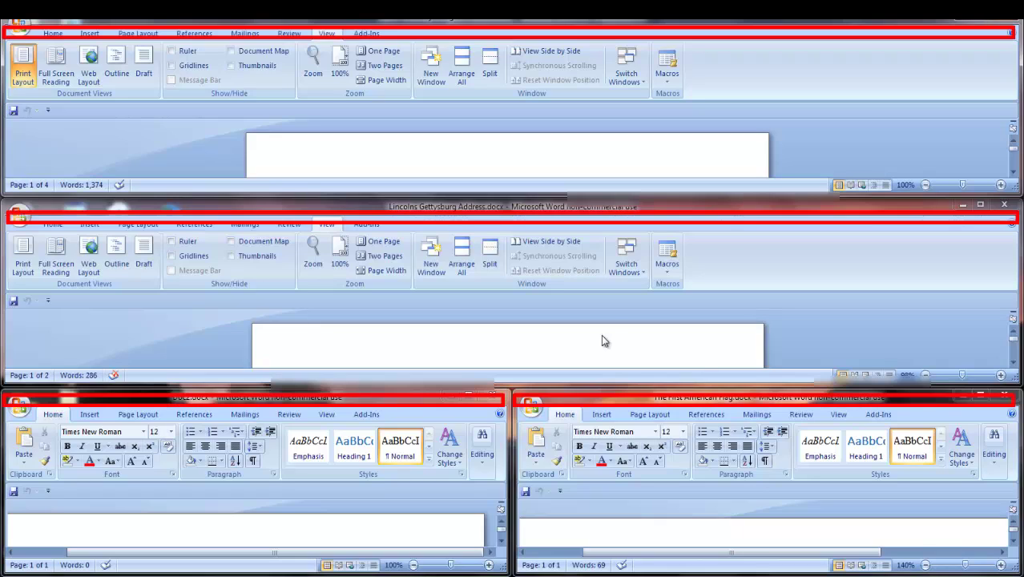
# Minimize the ribbon in all four arranged windows: the Kennedy address, Lincolns Gettysburg Address.docx, Doc2.docx and The First American Flag.docx.
pyautogui.rightClick(801, 37)
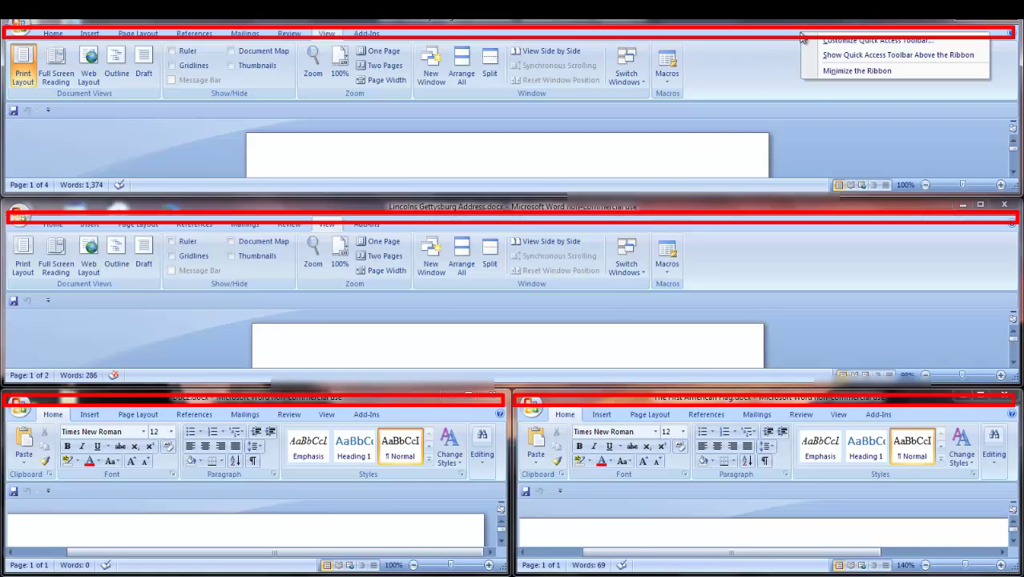
pyautogui.click(830, 71)
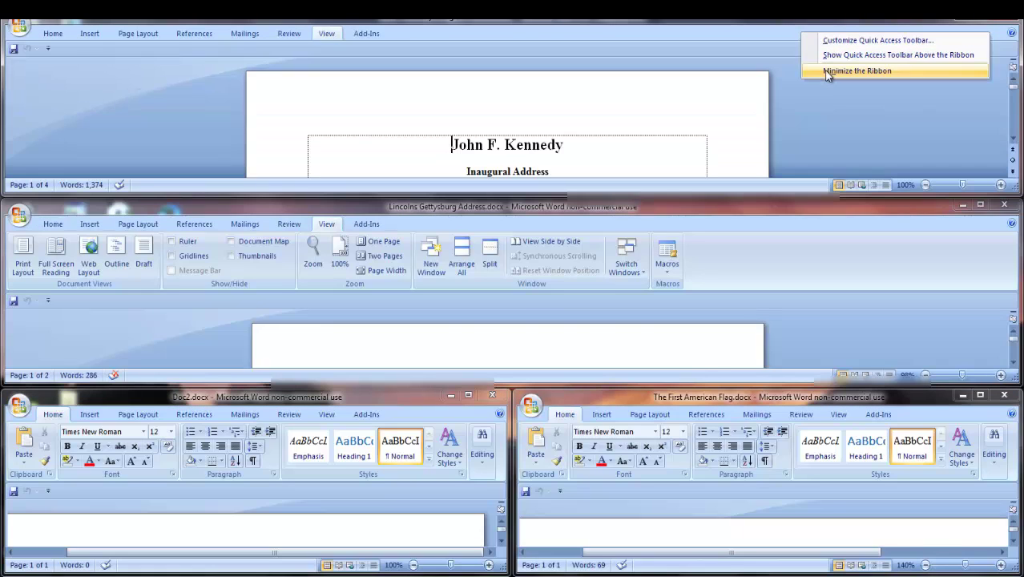
pyautogui.click(815, 226)
pyautogui.rightClick(815, 221)
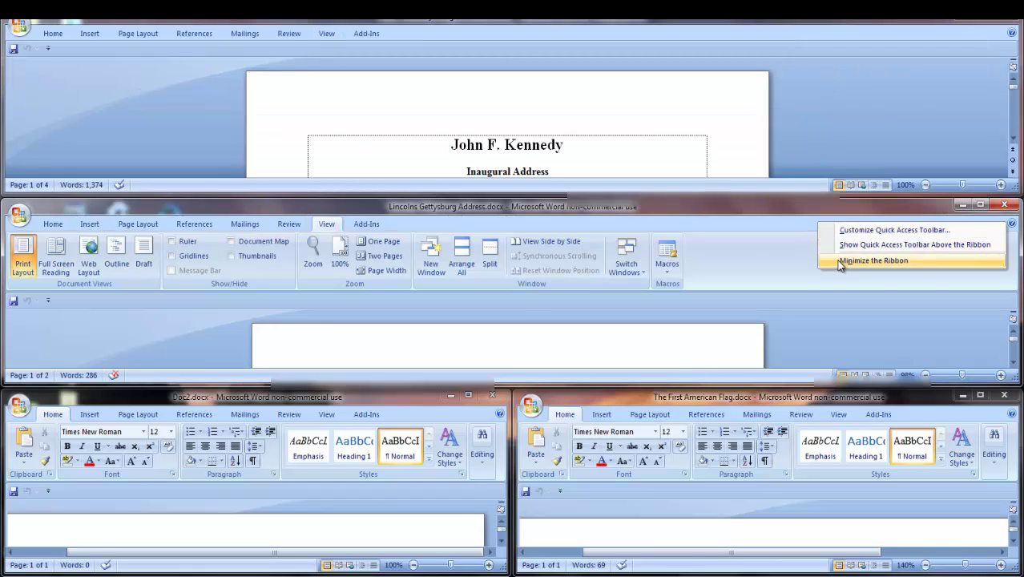
pyautogui.click(836, 259)
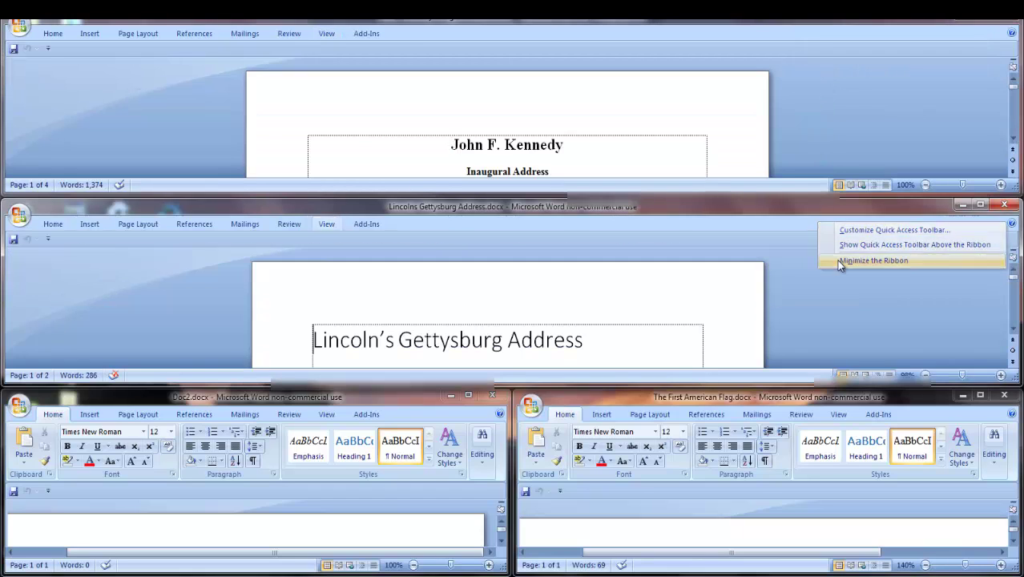
pyautogui.click(399, 415)
pyautogui.rightClick(401, 416)
pyautogui.click(428, 449)
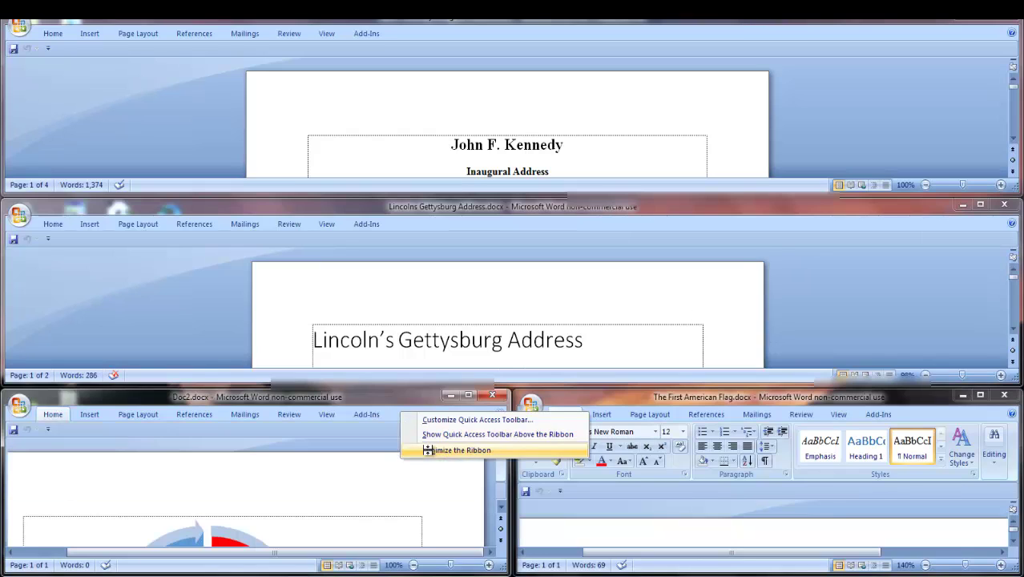
pyautogui.click(928, 416)
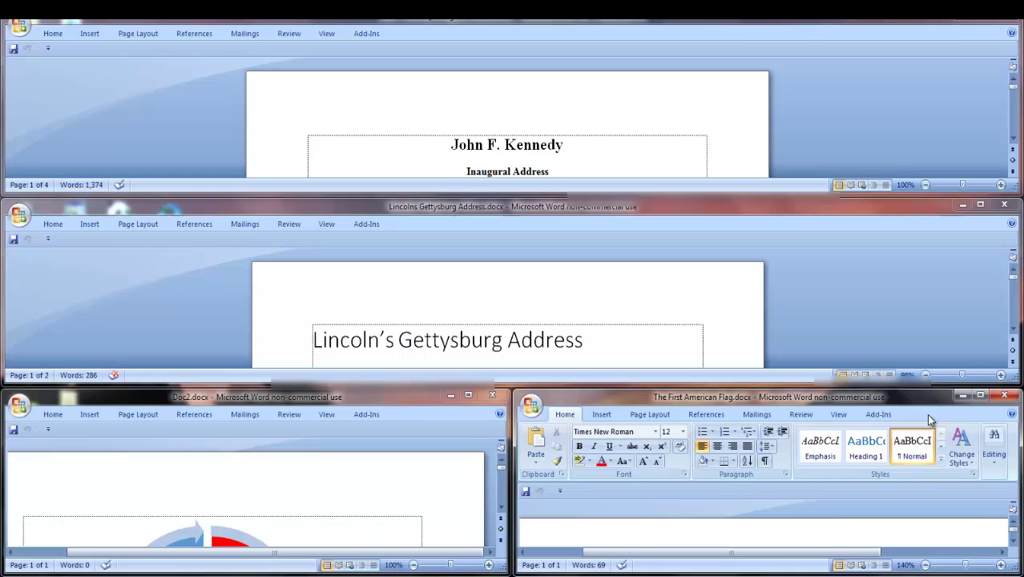
pyautogui.rightClick(928, 415)
pyautogui.click(859, 454)
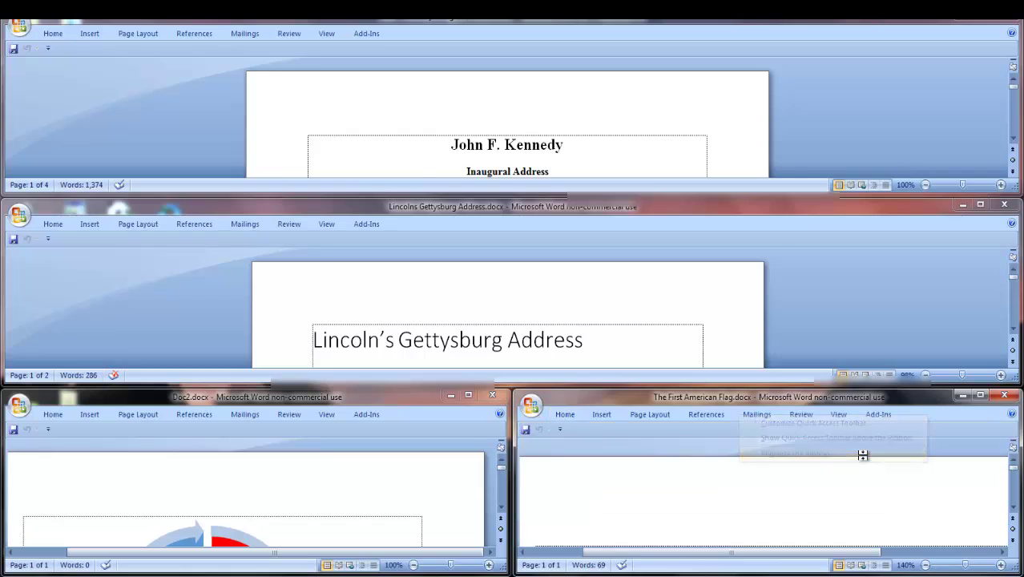
# Restore the full ribbon in the Kennedy Inaugural Address window.
pyautogui.click(891, 31)
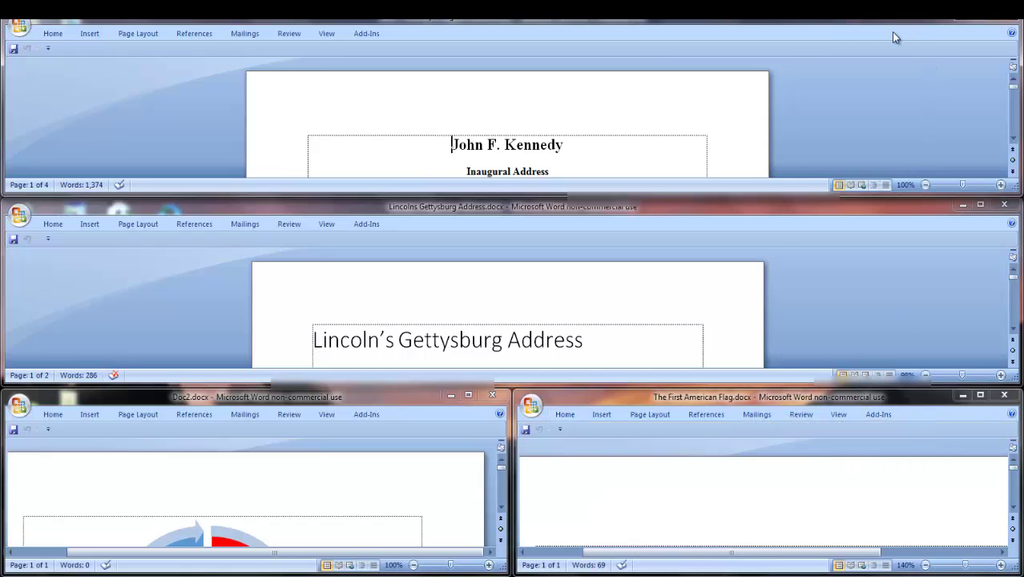
pyautogui.rightClick(891, 31)
pyautogui.click(863, 72)
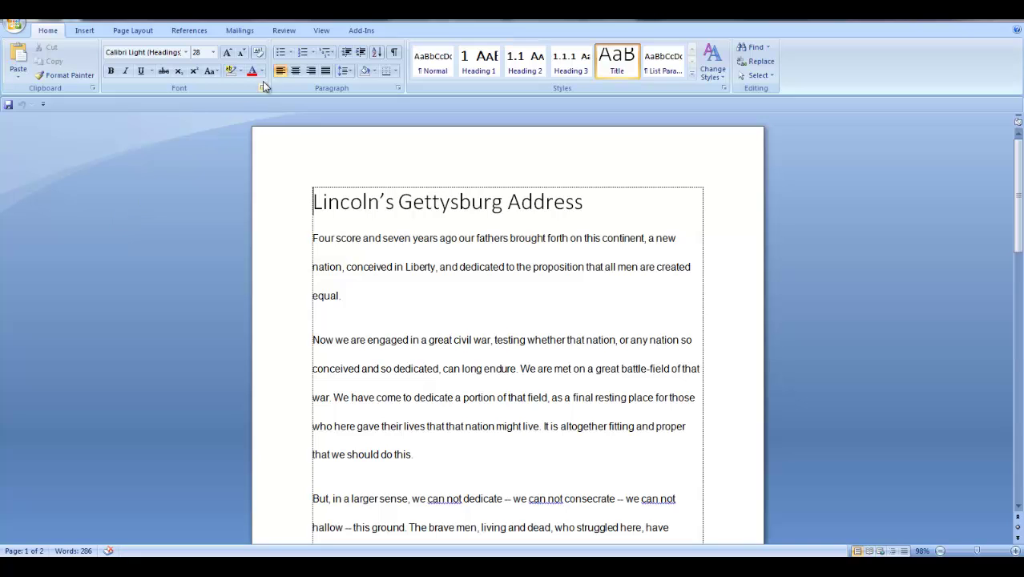
# Open a second window of the Gettysburg Address document and check the list of open windows.
pyautogui.click(316, 34)
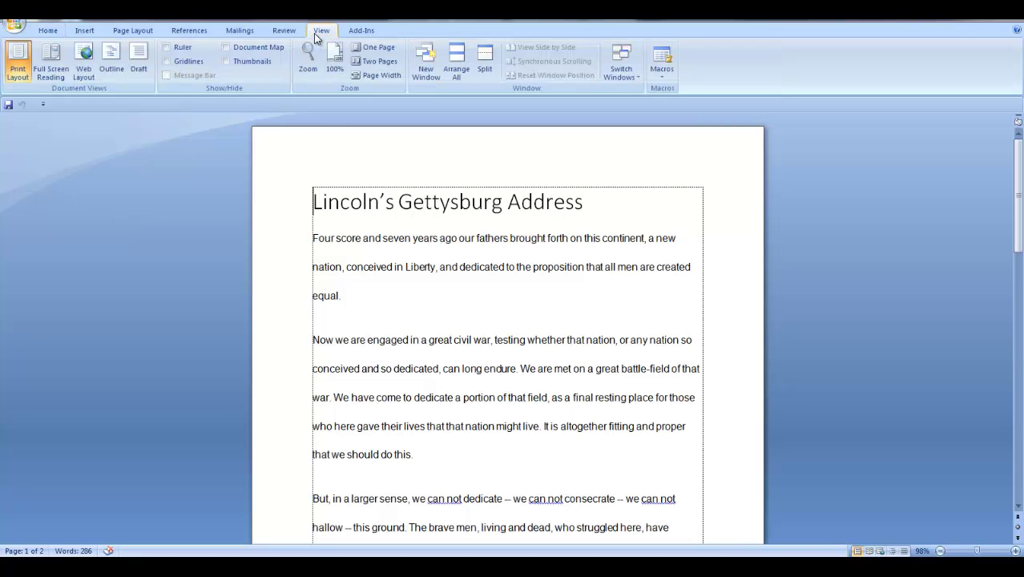
pyautogui.click(424, 75)
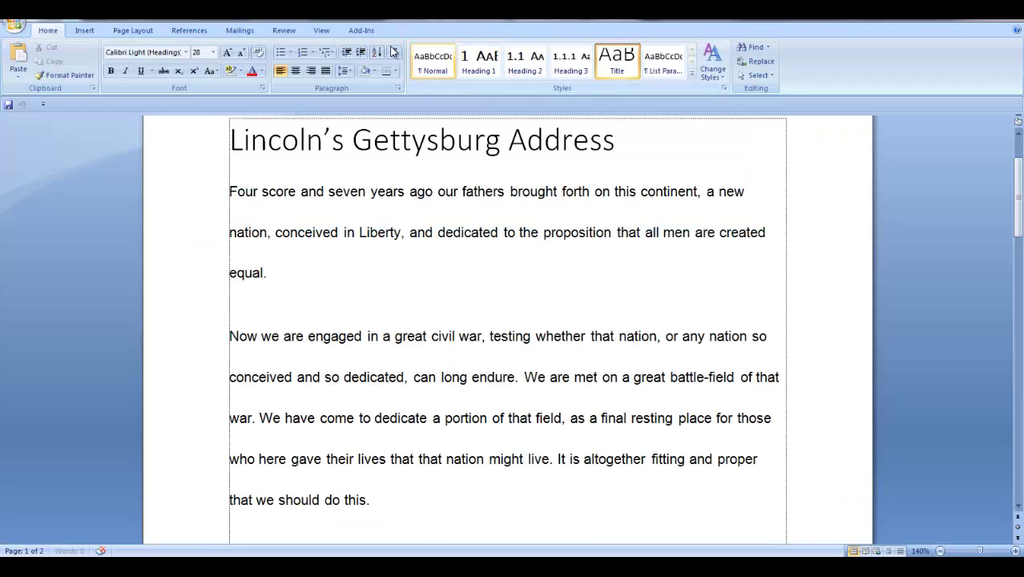
pyautogui.click(324, 30)
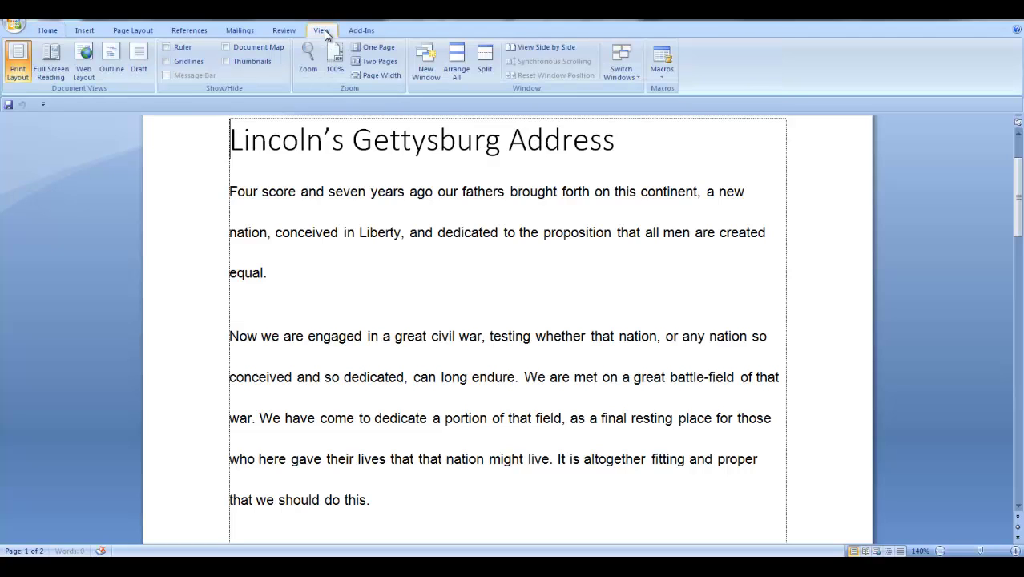
pyautogui.click(639, 80)
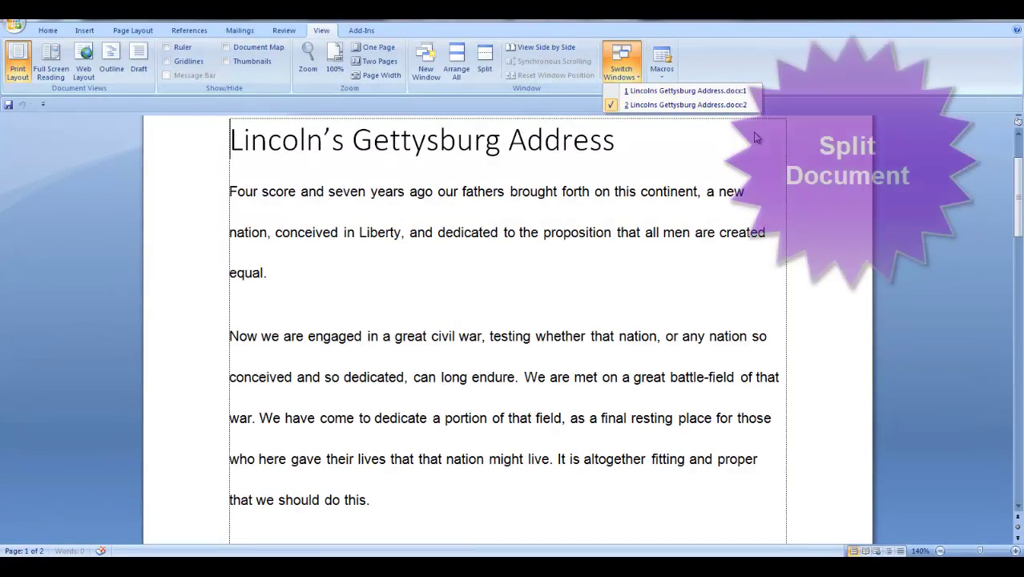
pyautogui.click(708, 195)
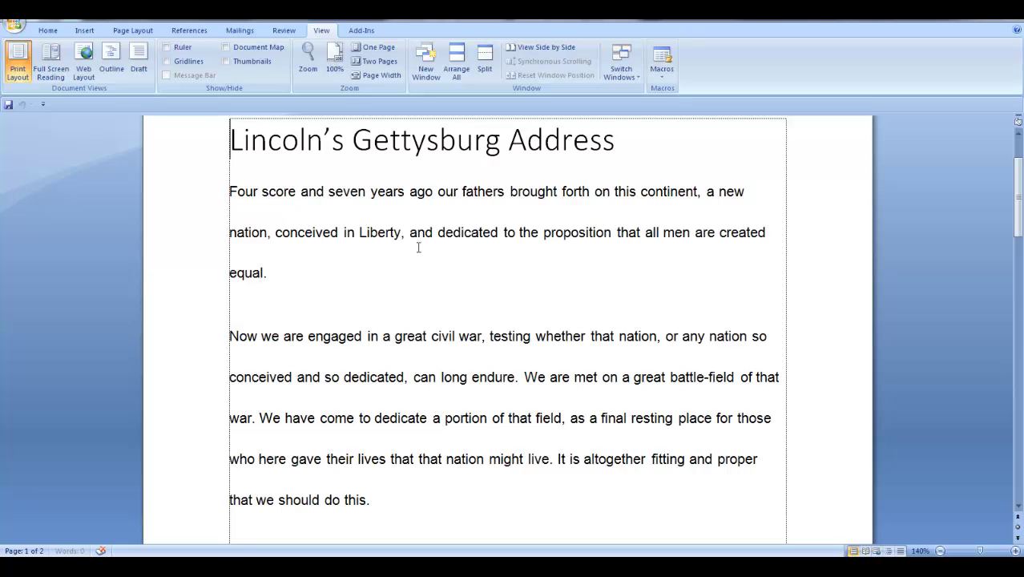
# Split the Gettysburg Address window just below the first paragraph and move the divider slightly lower.
pyautogui.click(484, 57)
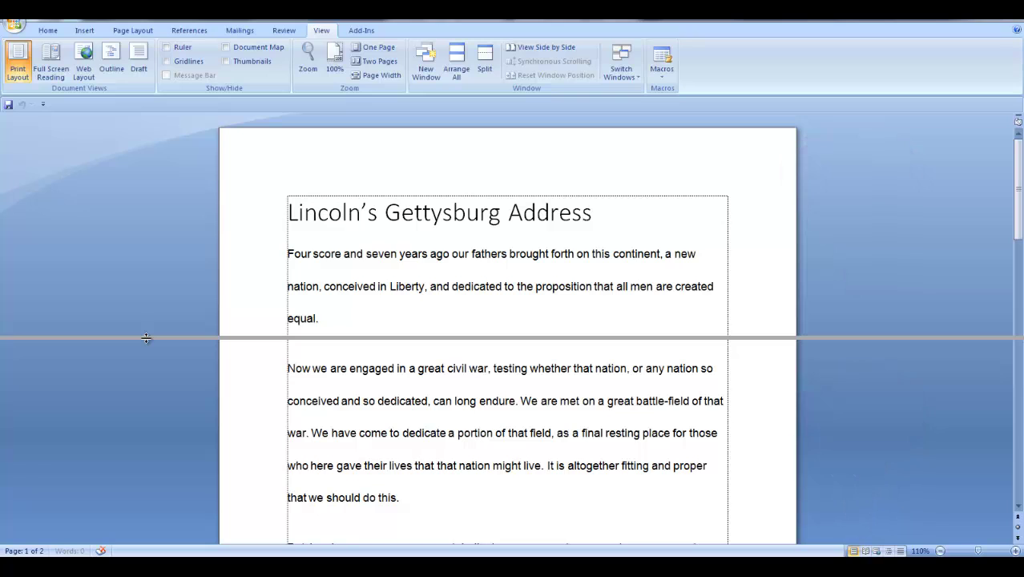
pyautogui.click(146, 339)
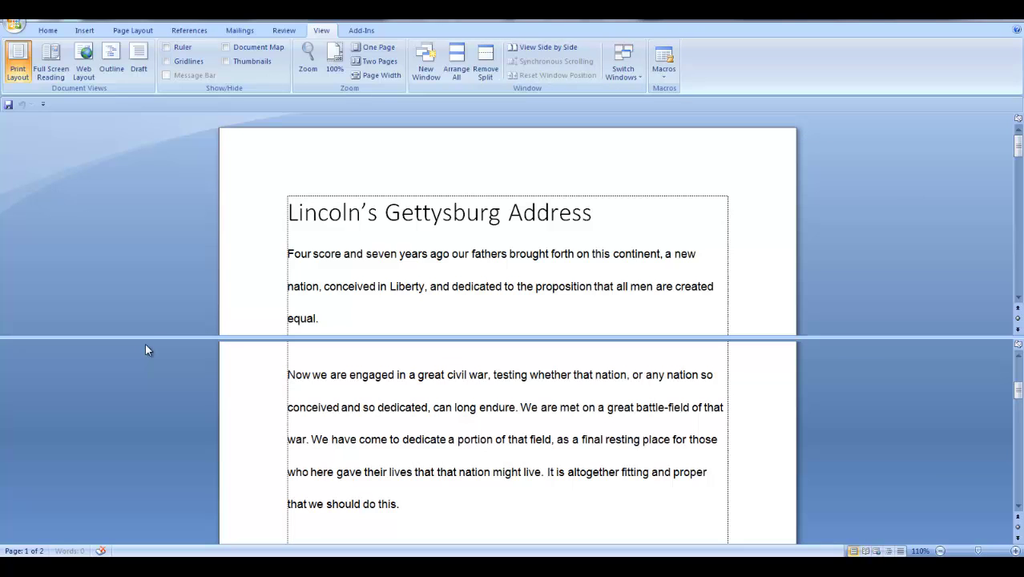
pyautogui.moveTo(145, 341)
pyautogui.mouseDown()
pyautogui.moveTo(143, 273)
pyautogui.moveTo(139, 400)
pyautogui.moveTo(140, 337)
pyautogui.moveTo(139, 359)
pyautogui.mouseUp()
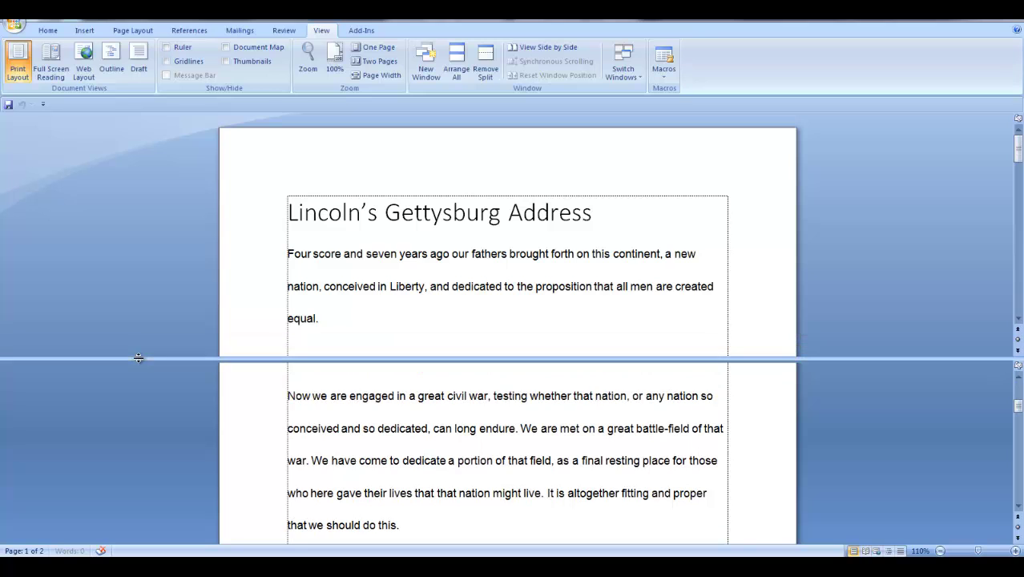
# Examine the Gettysburg Address text independently in the upper and lower panes of the split window.
pyautogui.scroll(-5, 157, 295)
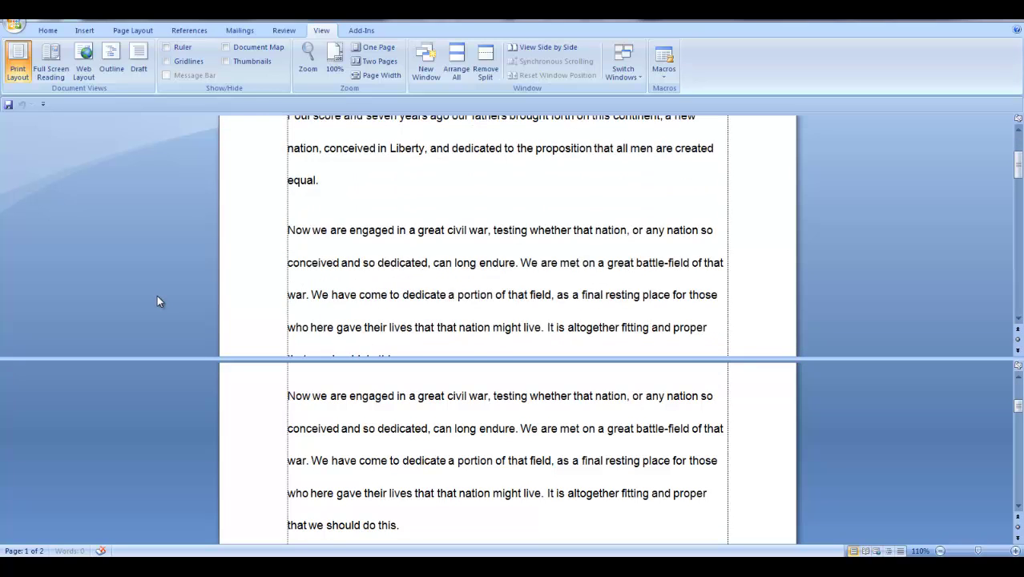
pyautogui.scroll(-3, 158, 295)
pyautogui.scroll(6, 157, 294)
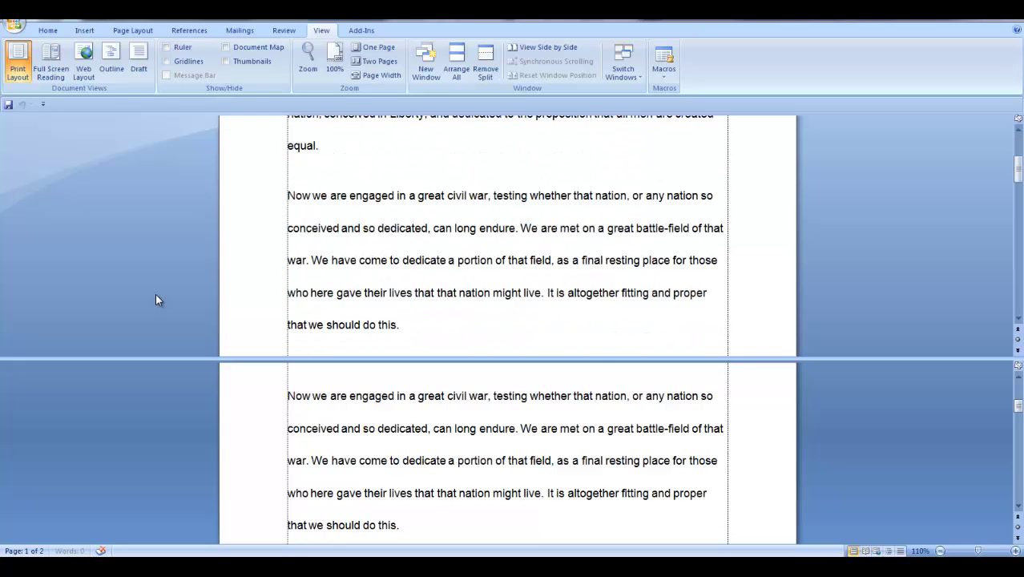
pyautogui.scroll(2, 156, 293)
pyautogui.scroll(-3, 121, 422)
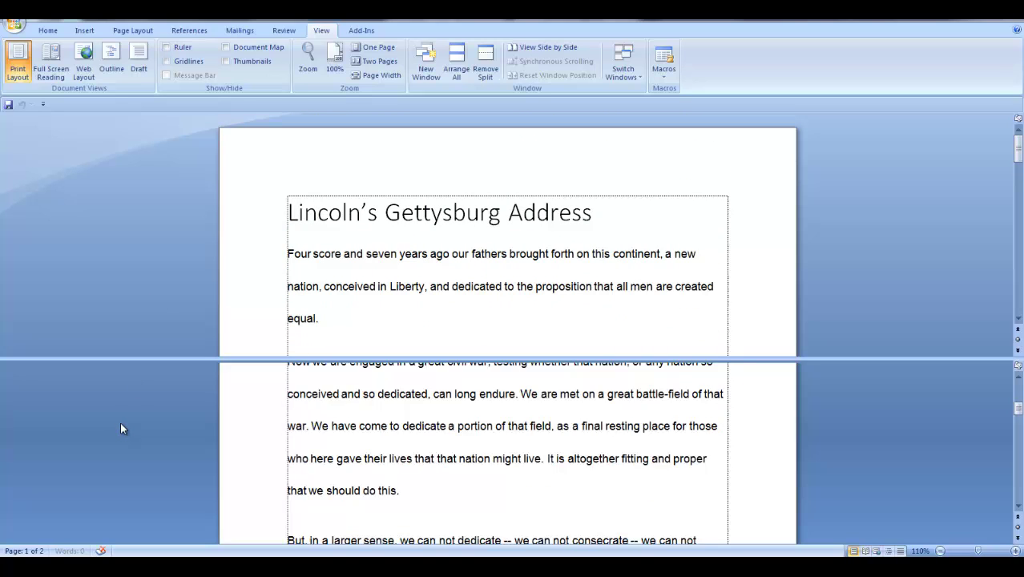
pyautogui.scroll(-2, 121, 422)
pyautogui.scroll(2, 120, 422)
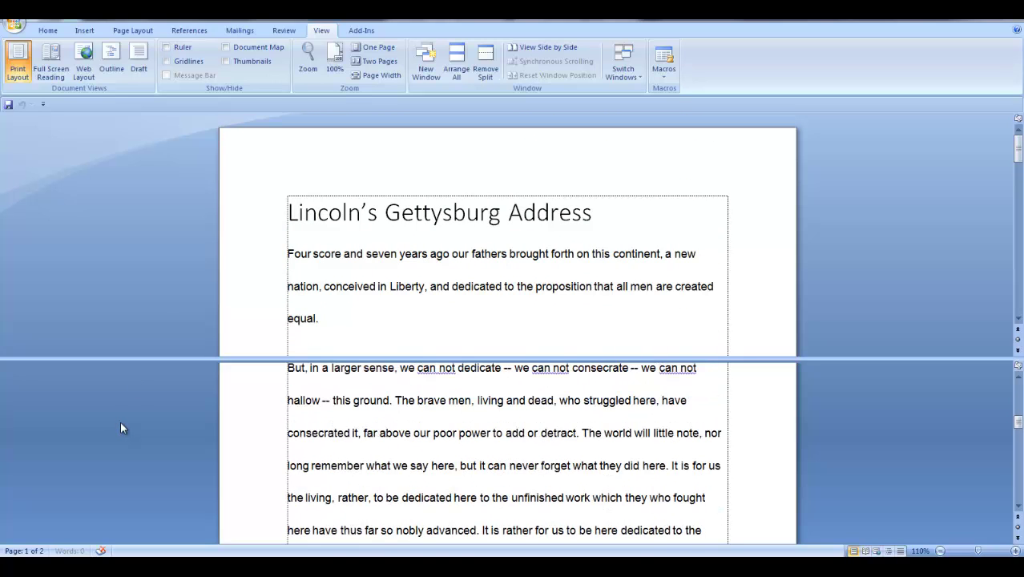
pyautogui.scroll(4, 120, 423)
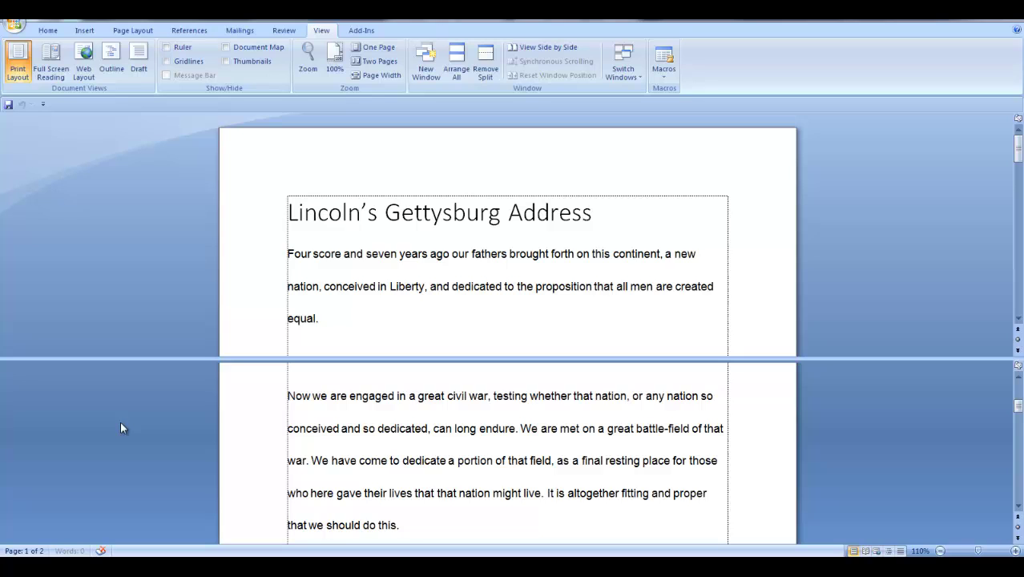
# Remove the split from the Gettysburg Address window.
pyautogui.click(490, 69)
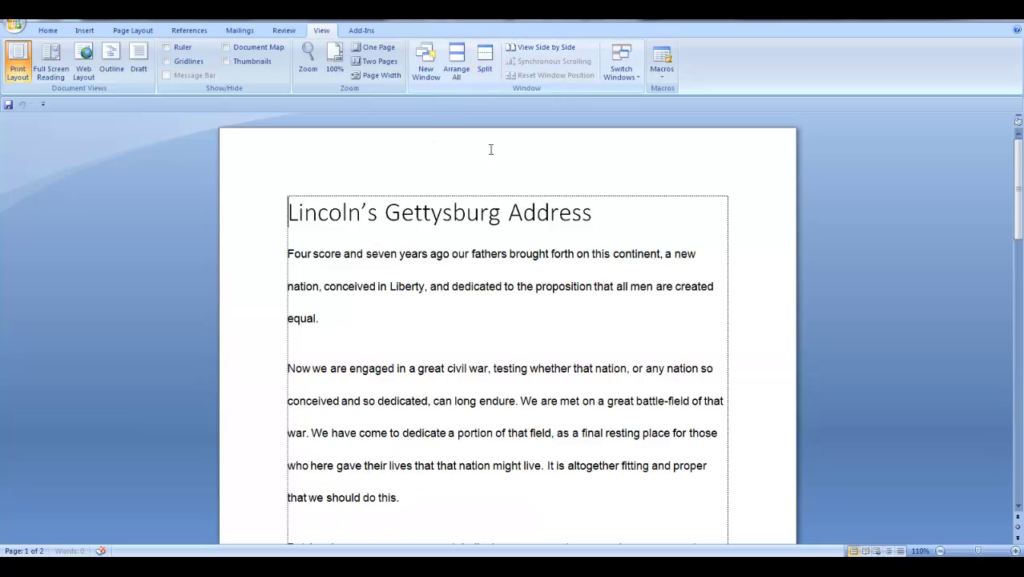